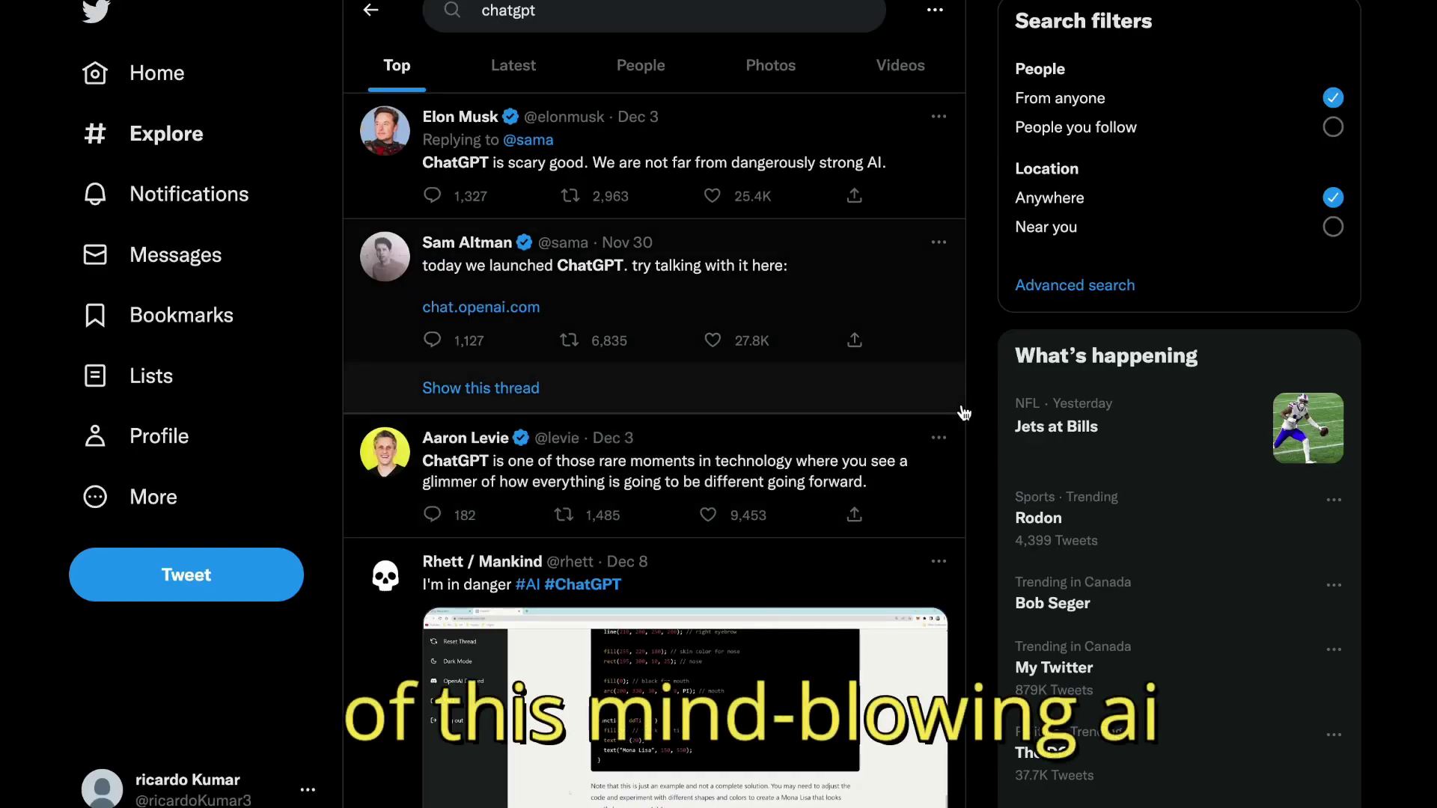
Scroll down through the chatgpt search results.
scroll(964, 414, down, 2)
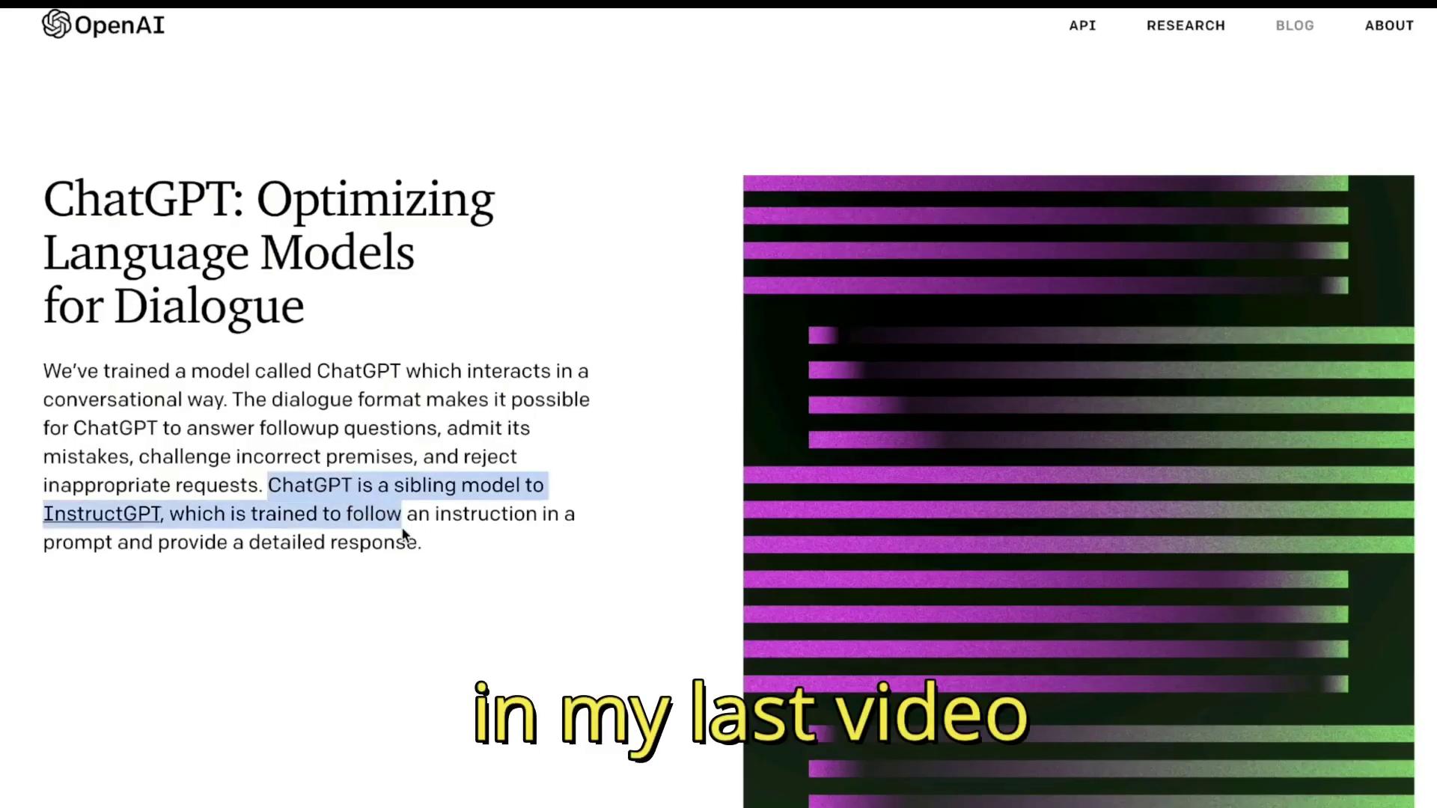
Highlight the sentence in the ChatGPT post describing what InstructGPT is trained to do.
drag(170, 513, 385, 544)
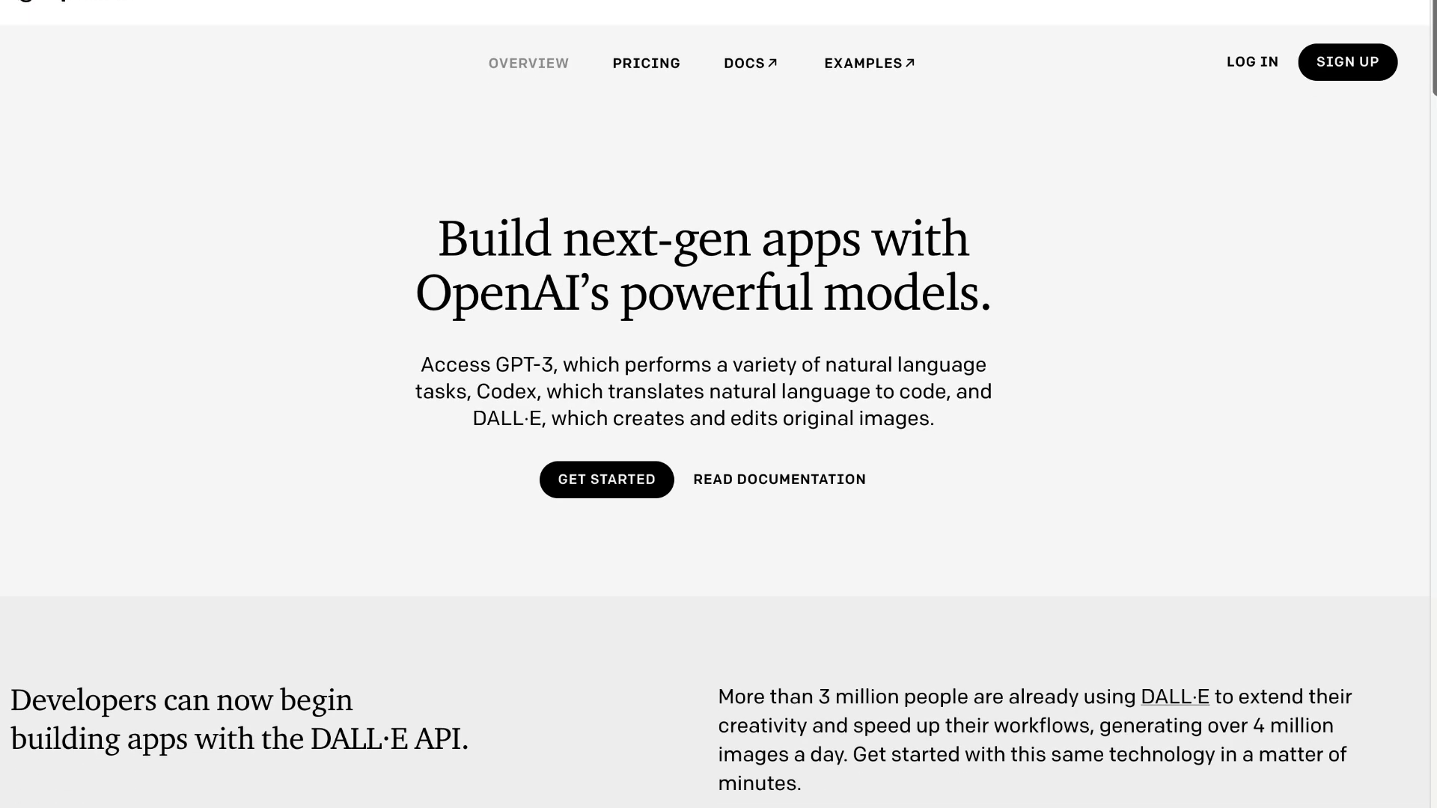
Show the API page's email summarization, customer-email parsing and book genre classification demos.
scroll(714, 404, down, 6)
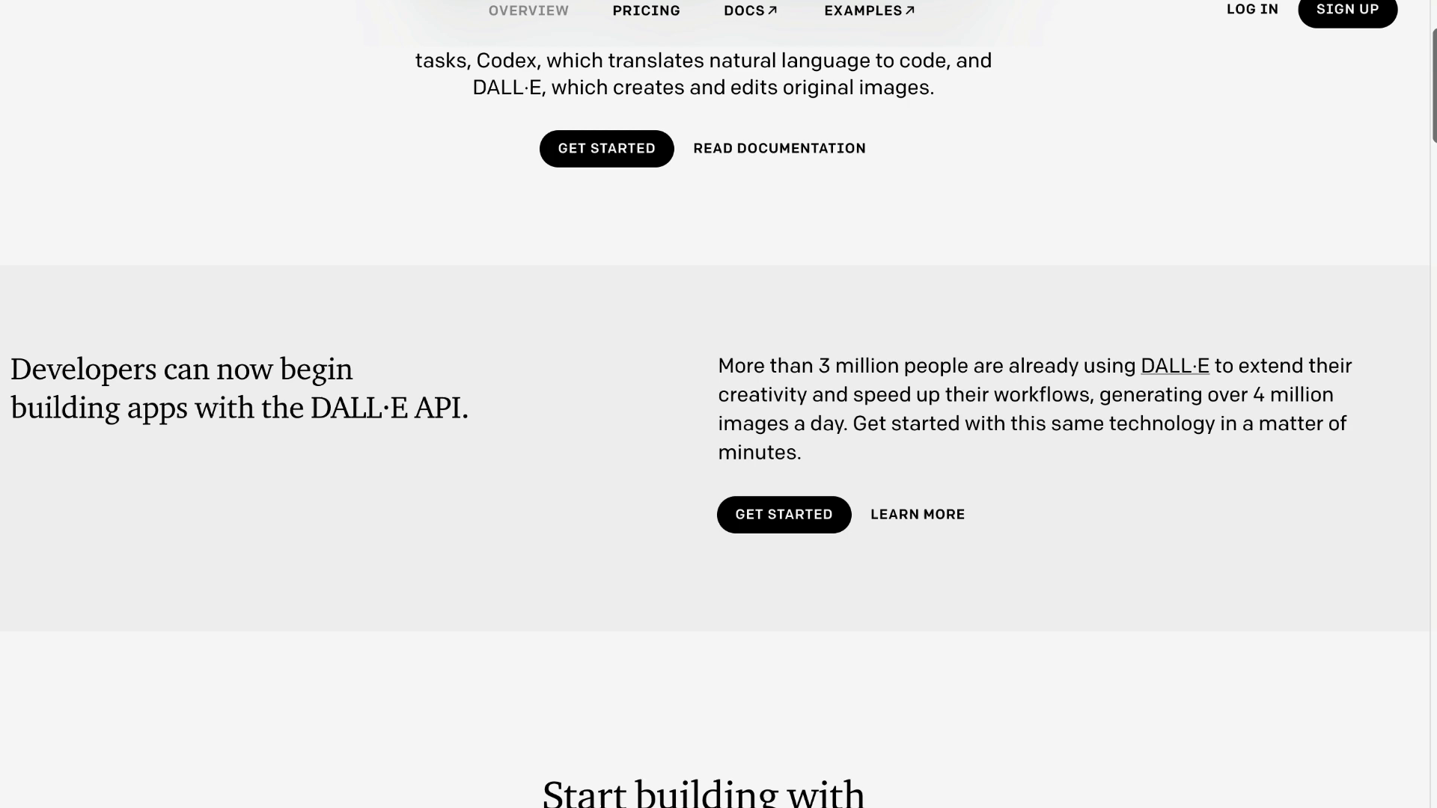
scroll(714, 404, down, 8)
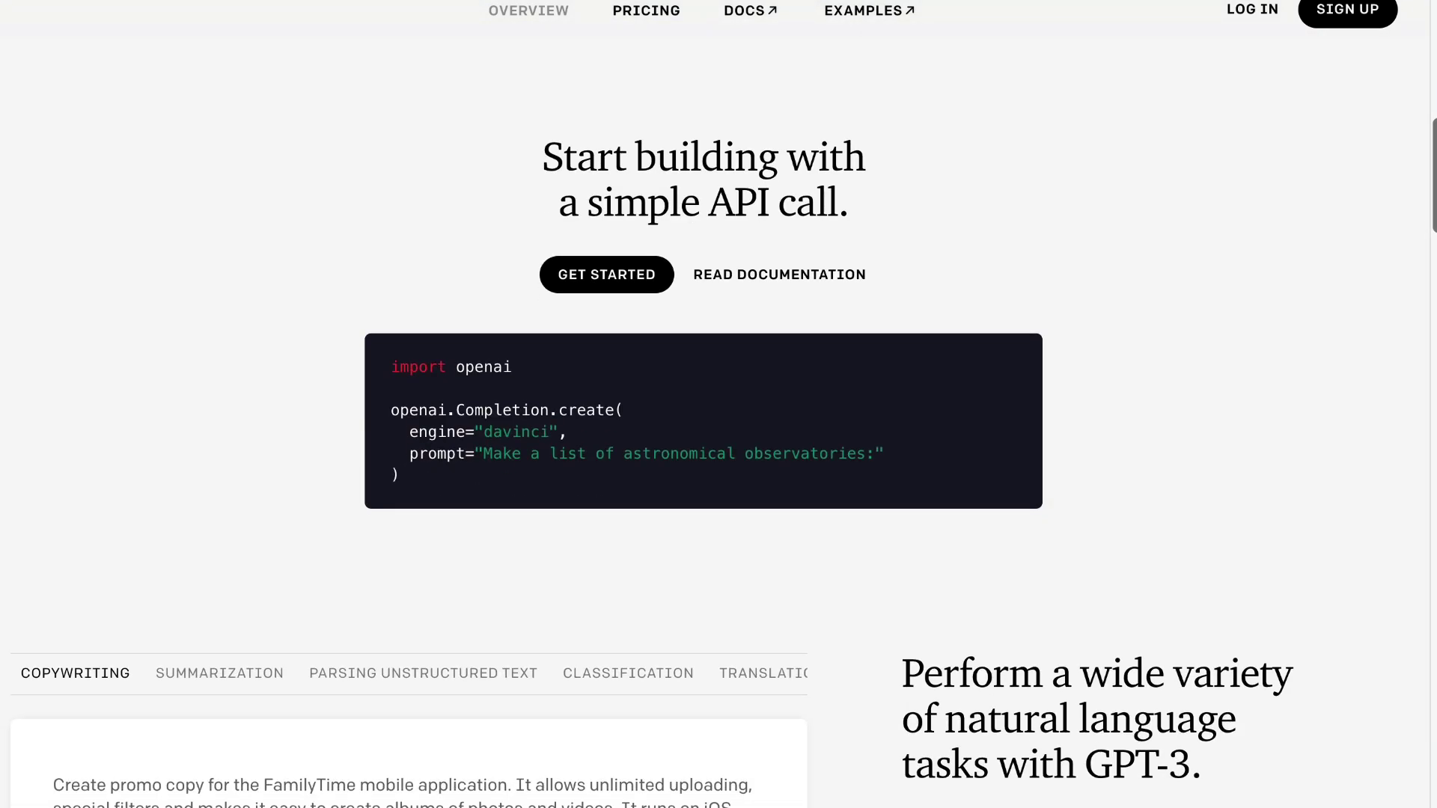
scroll(714, 404, down, 1)
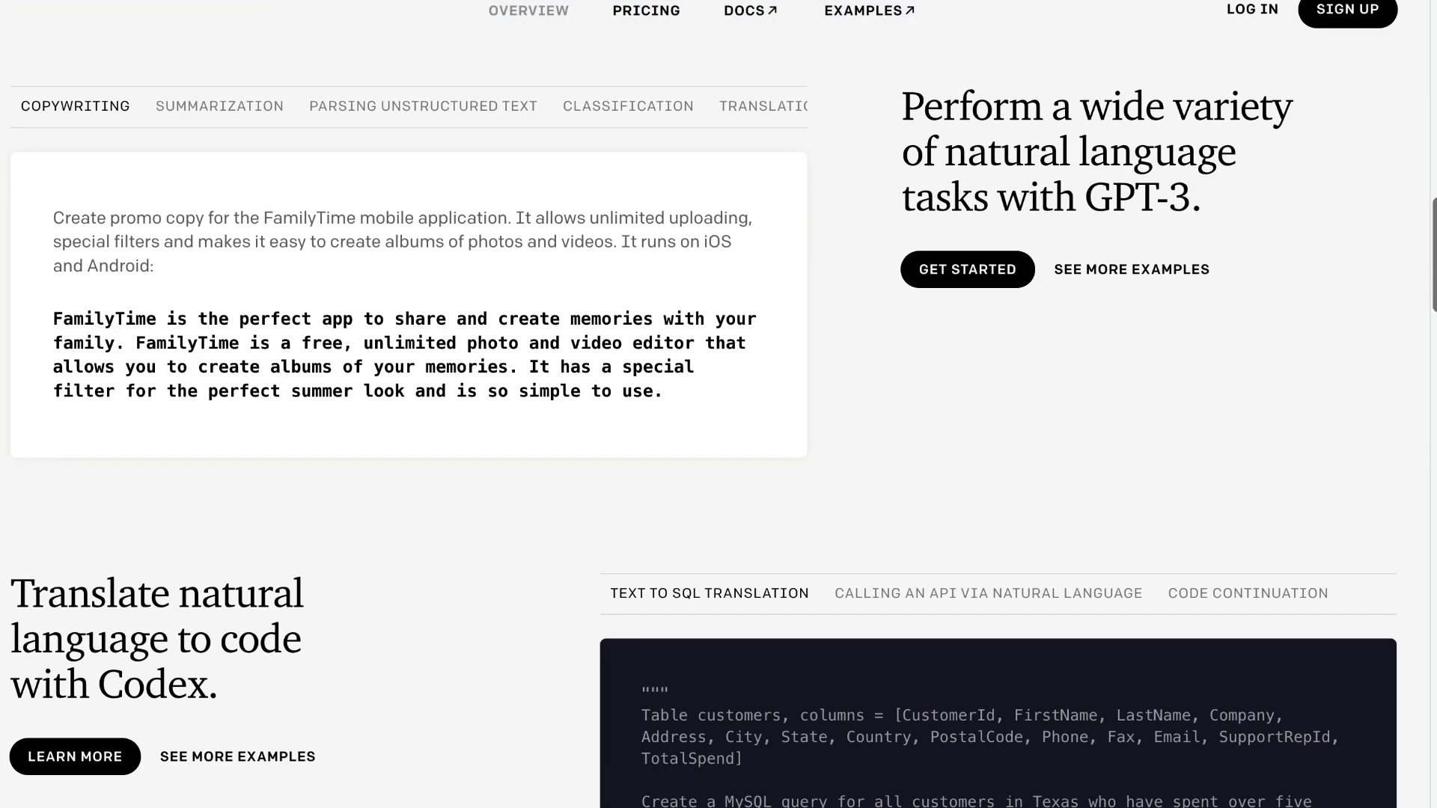
scroll(714, 404, down, 8)
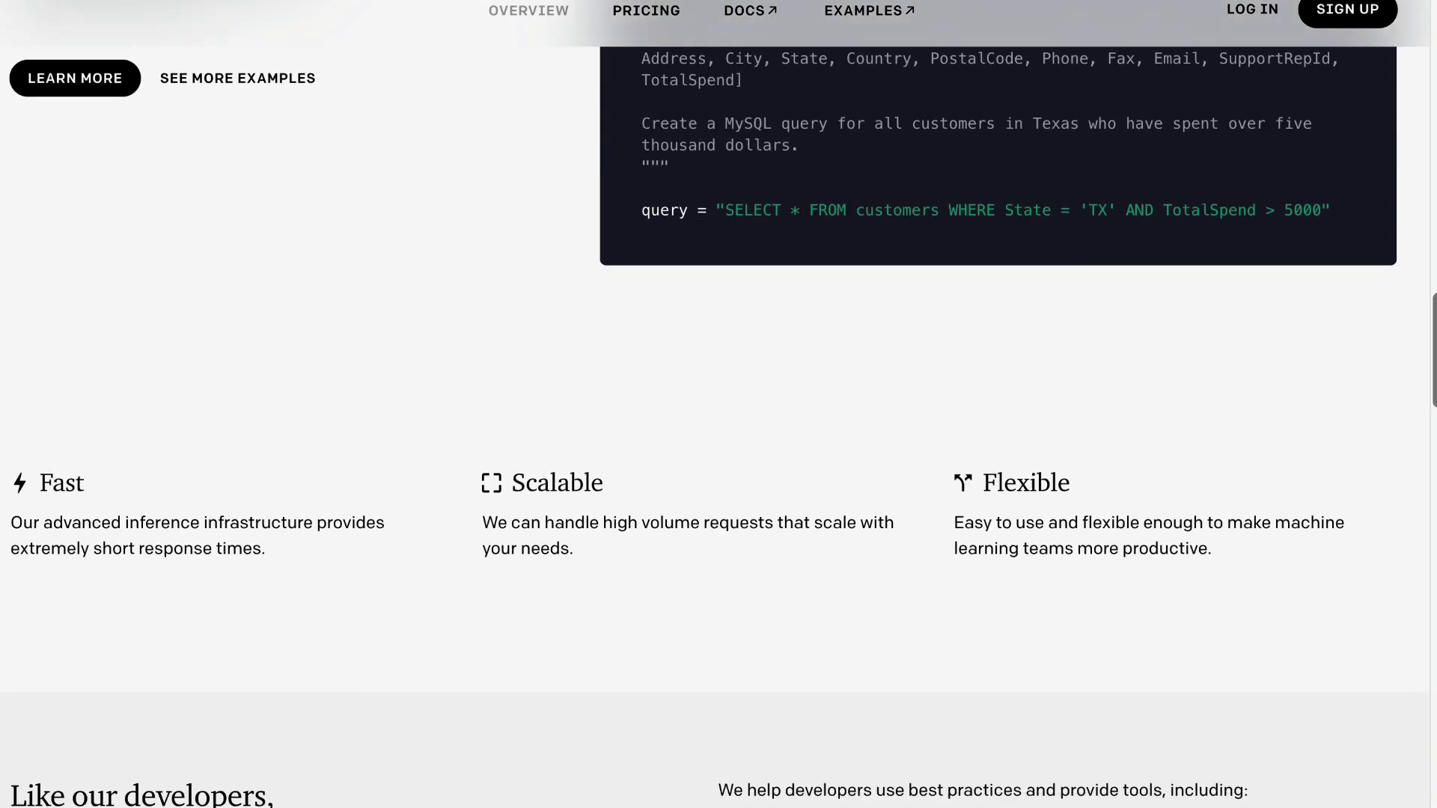
scroll(714, 404, down, 8)
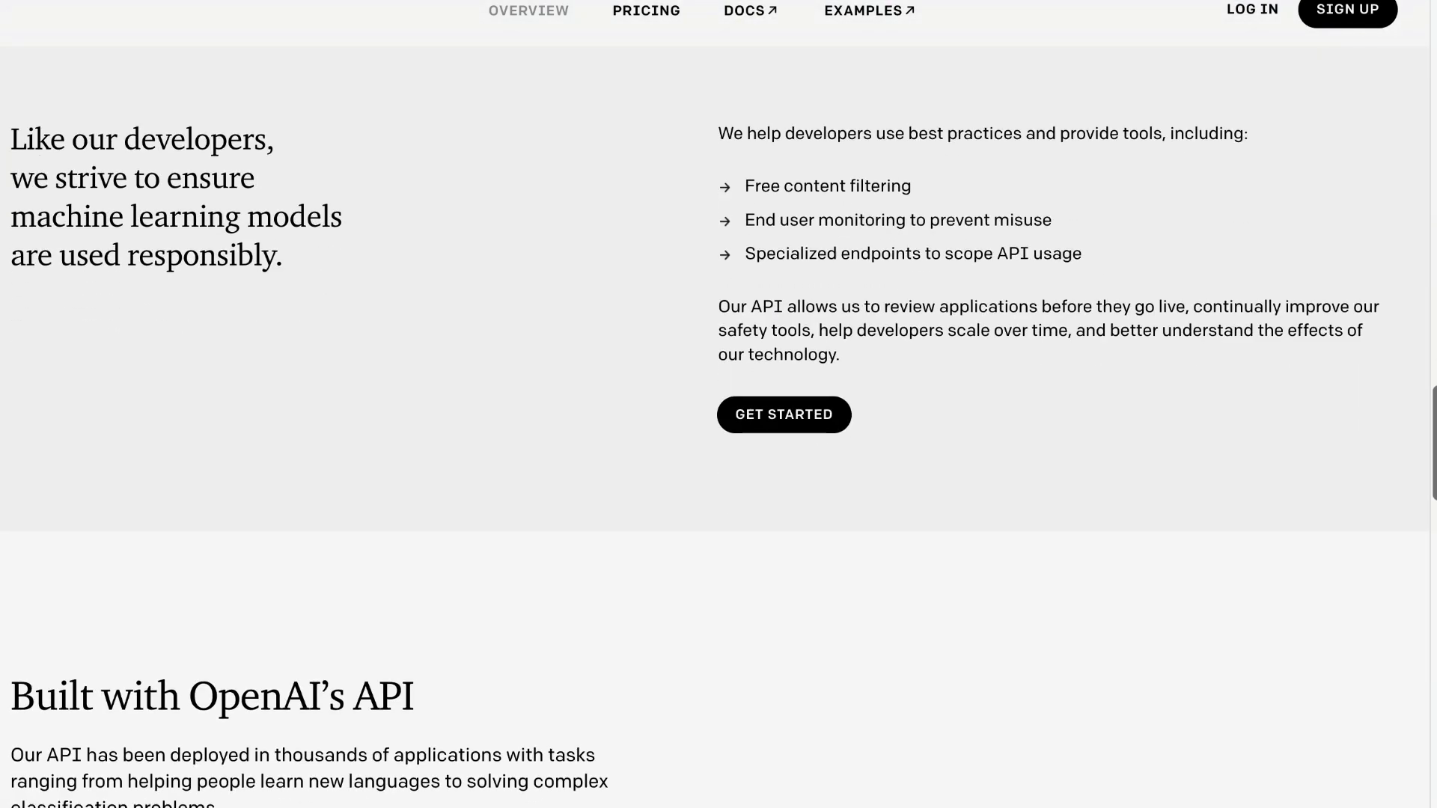
scroll(714, 404, down, 12)
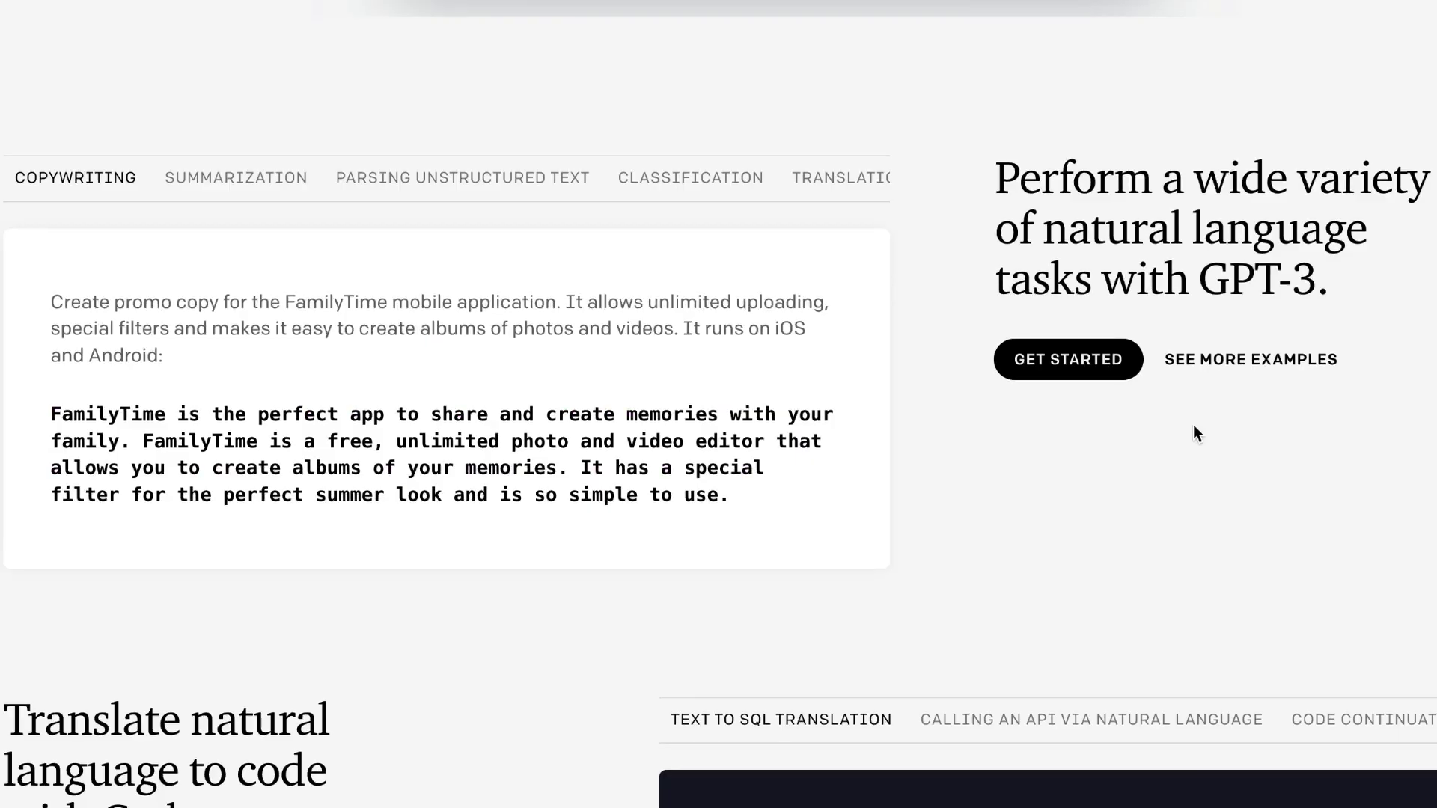
click(194, 181)
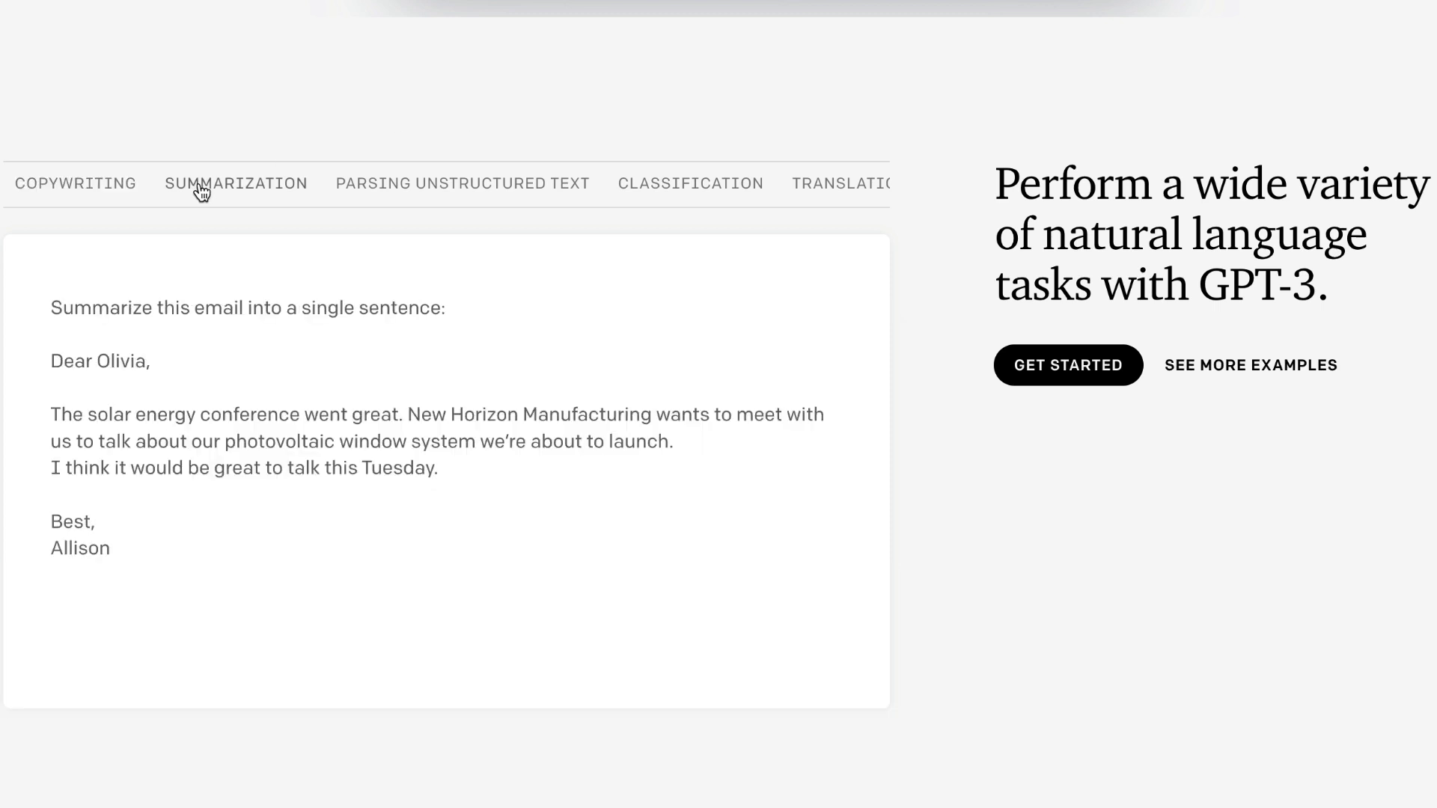
click(389, 189)
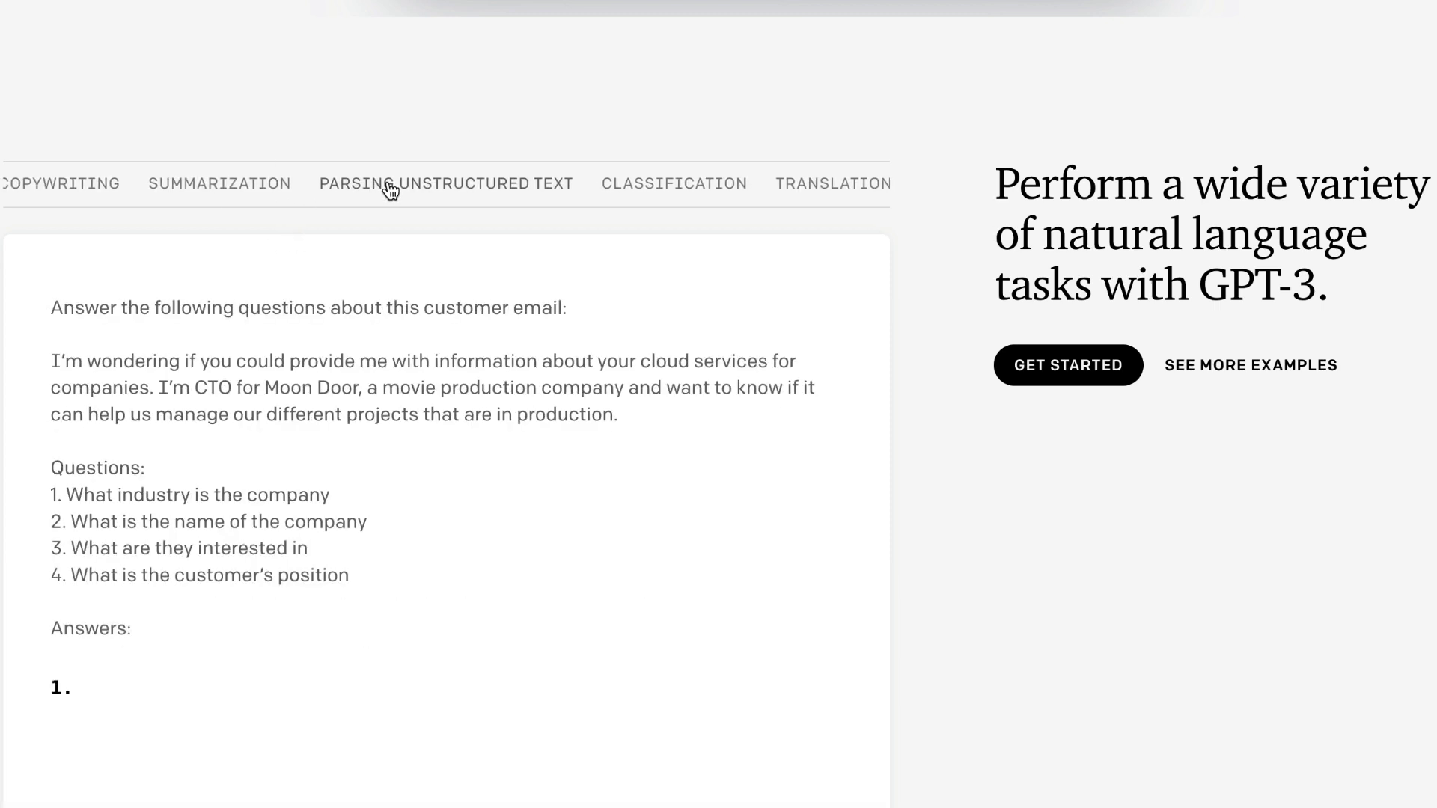
click(658, 194)
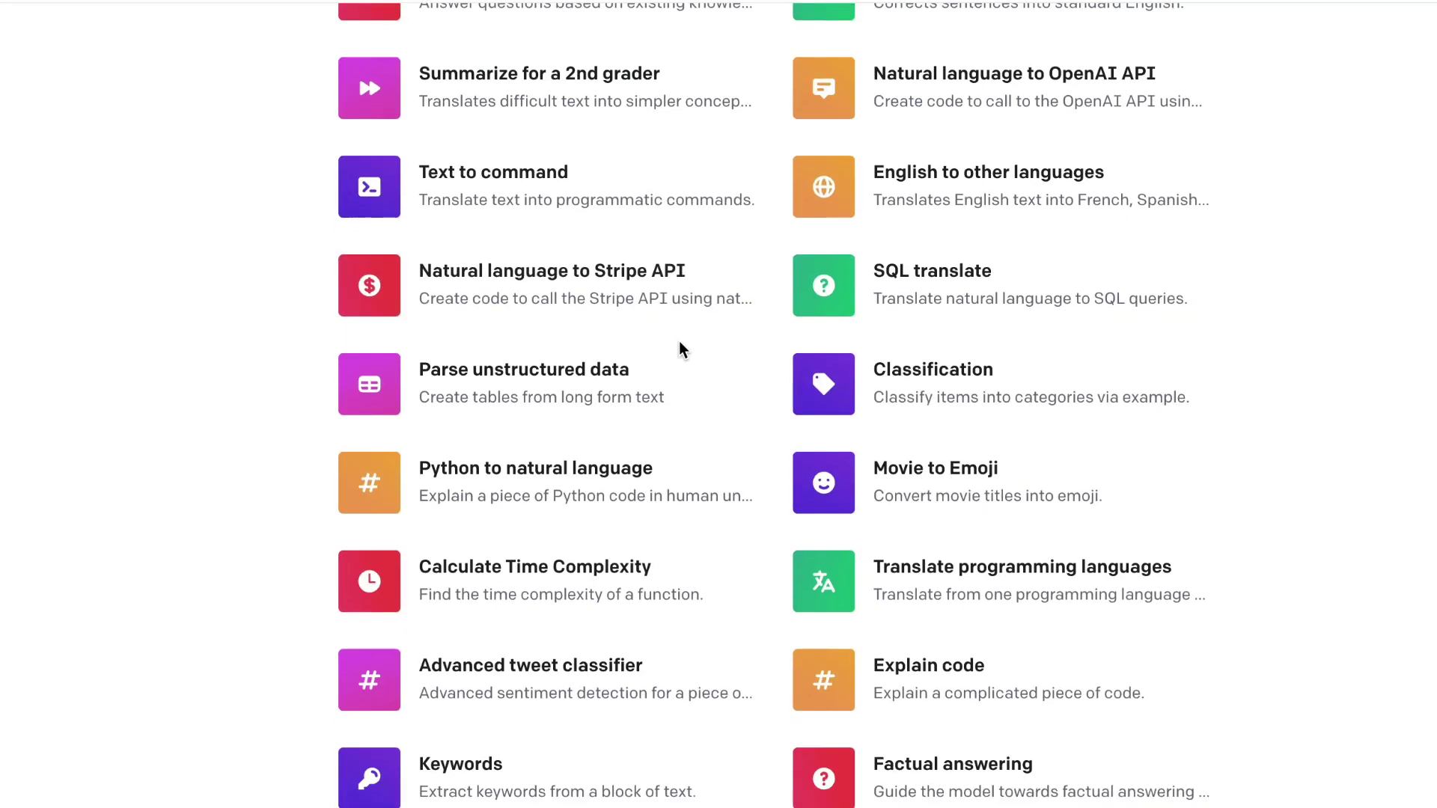
Scroll the Examples list from Q&A down to Extract contact information.
scroll(680, 342, down, 3)
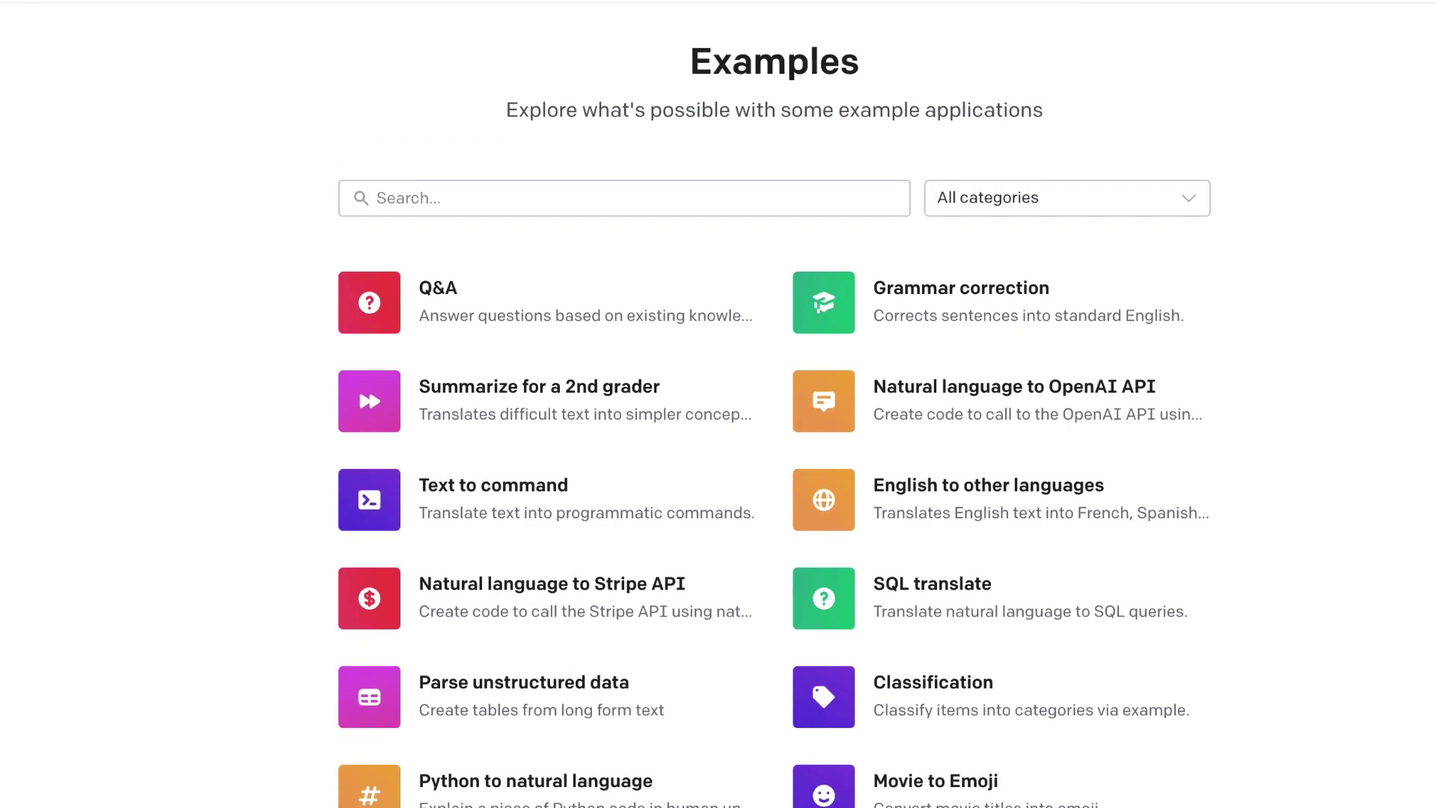
scroll(774, 404, down, 4)
scroll(774, 404, down, 7)
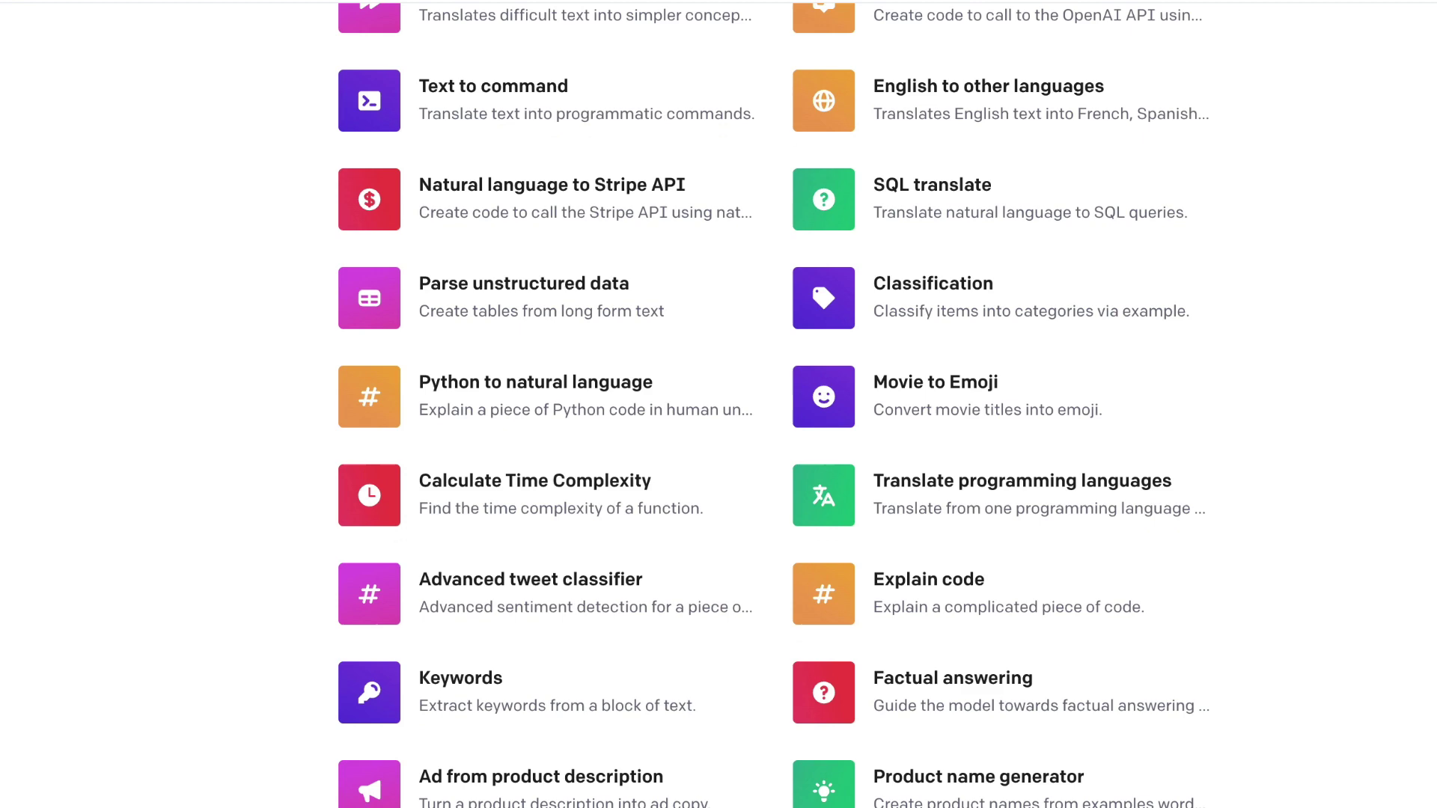
scroll(774, 404, down, 8)
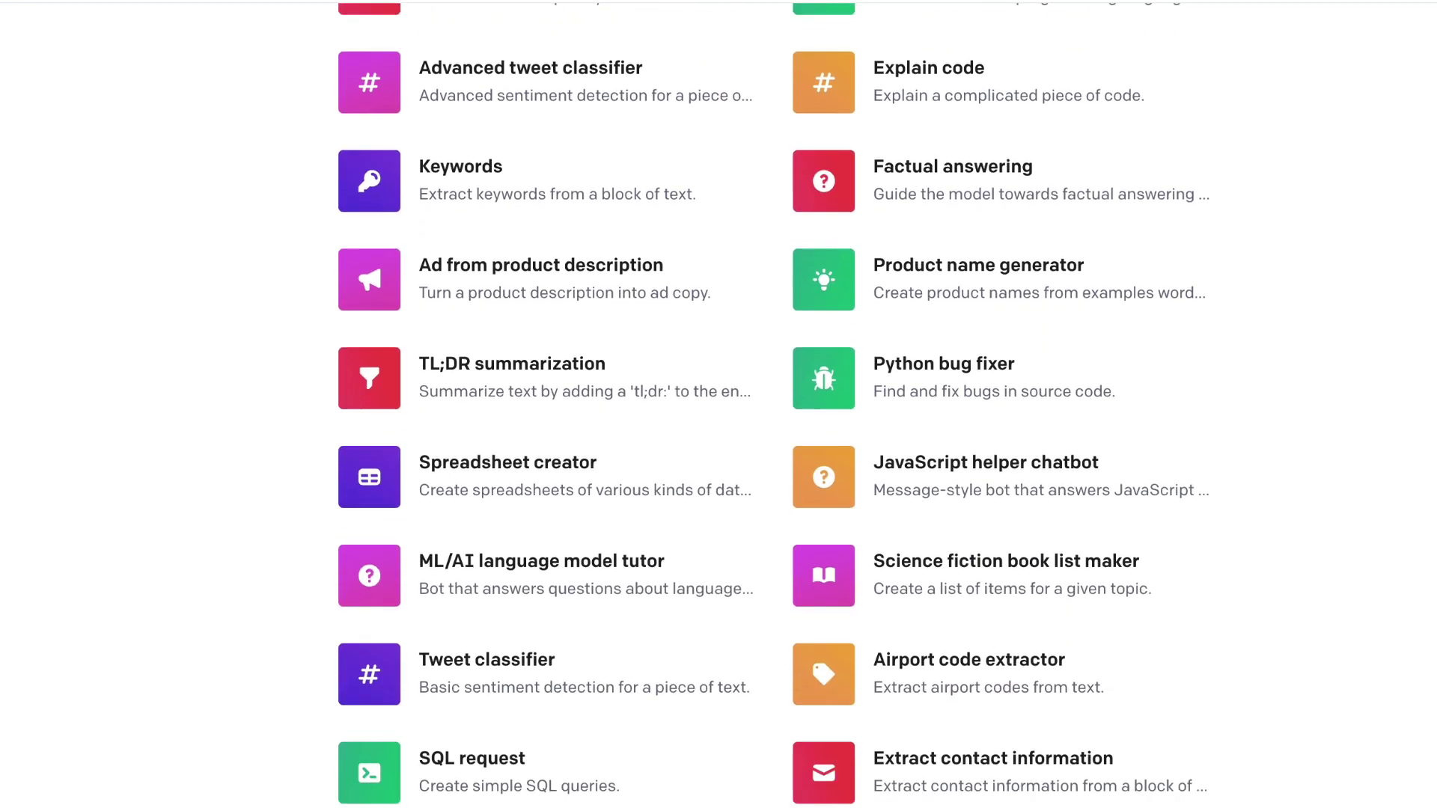
scroll(774, 404, down, 7)
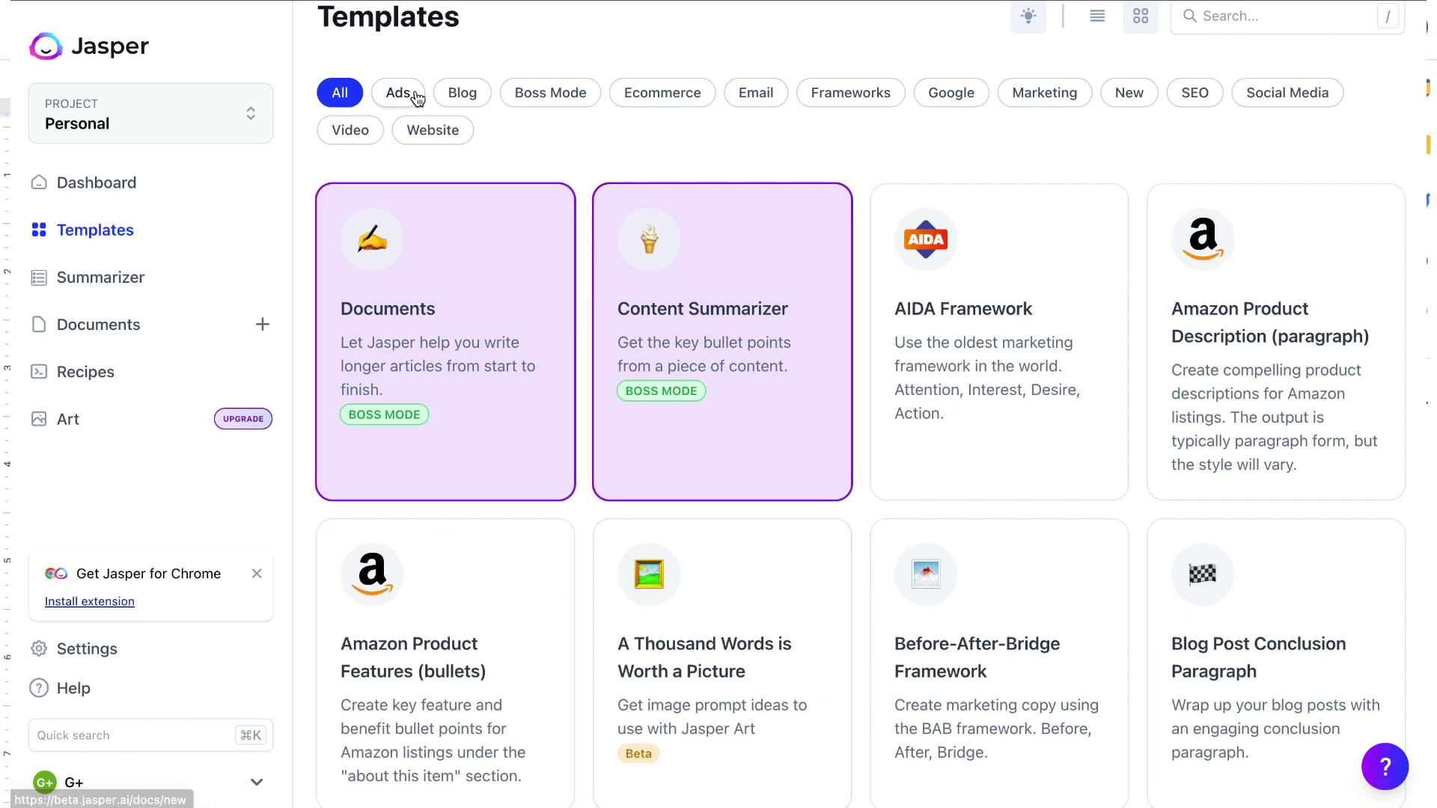
Filter Jasper templates by Ads, Blog, Boss Mode, Ecommerce, Email, Frameworks, then Google.
click(401, 93)
click(462, 93)
click(569, 94)
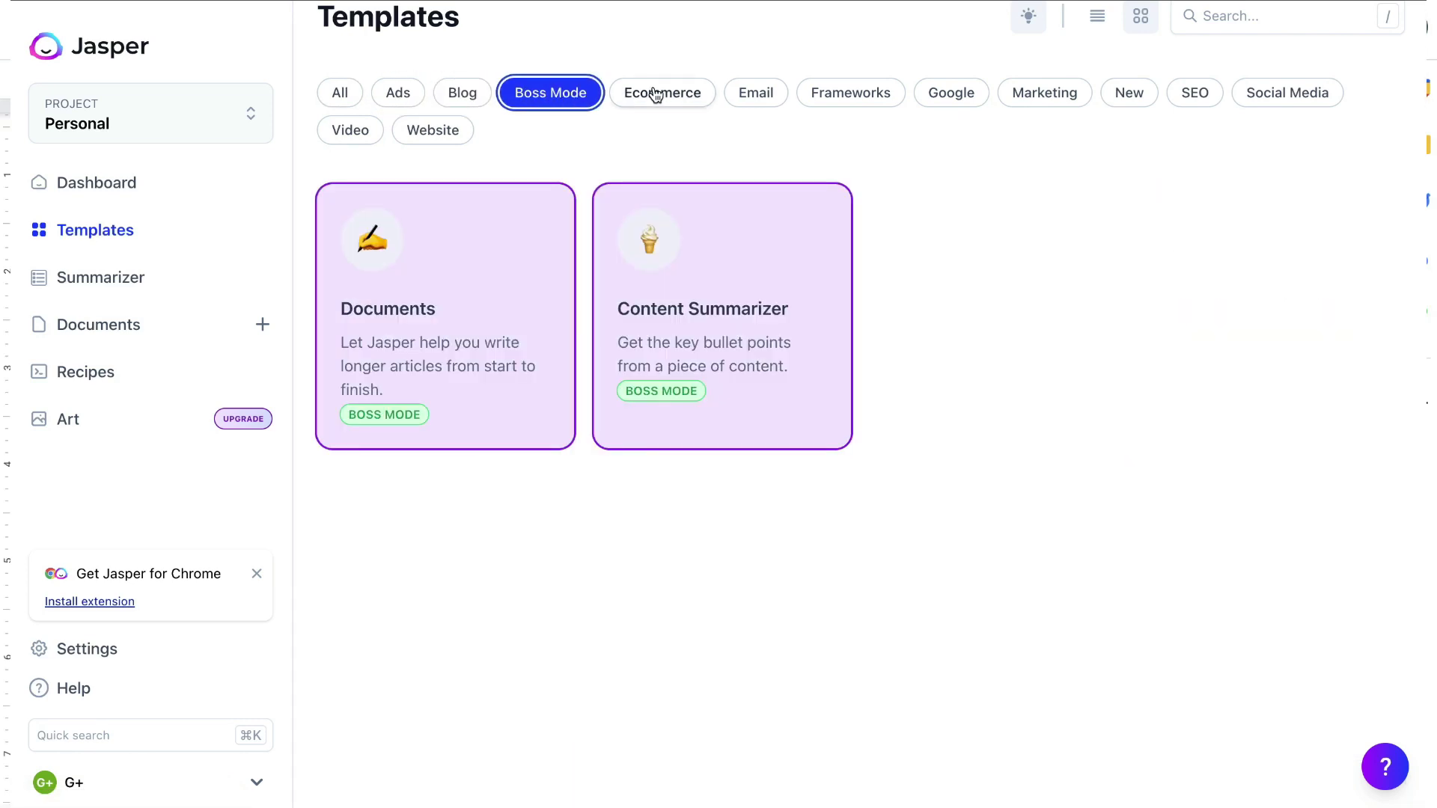
click(657, 94)
click(740, 91)
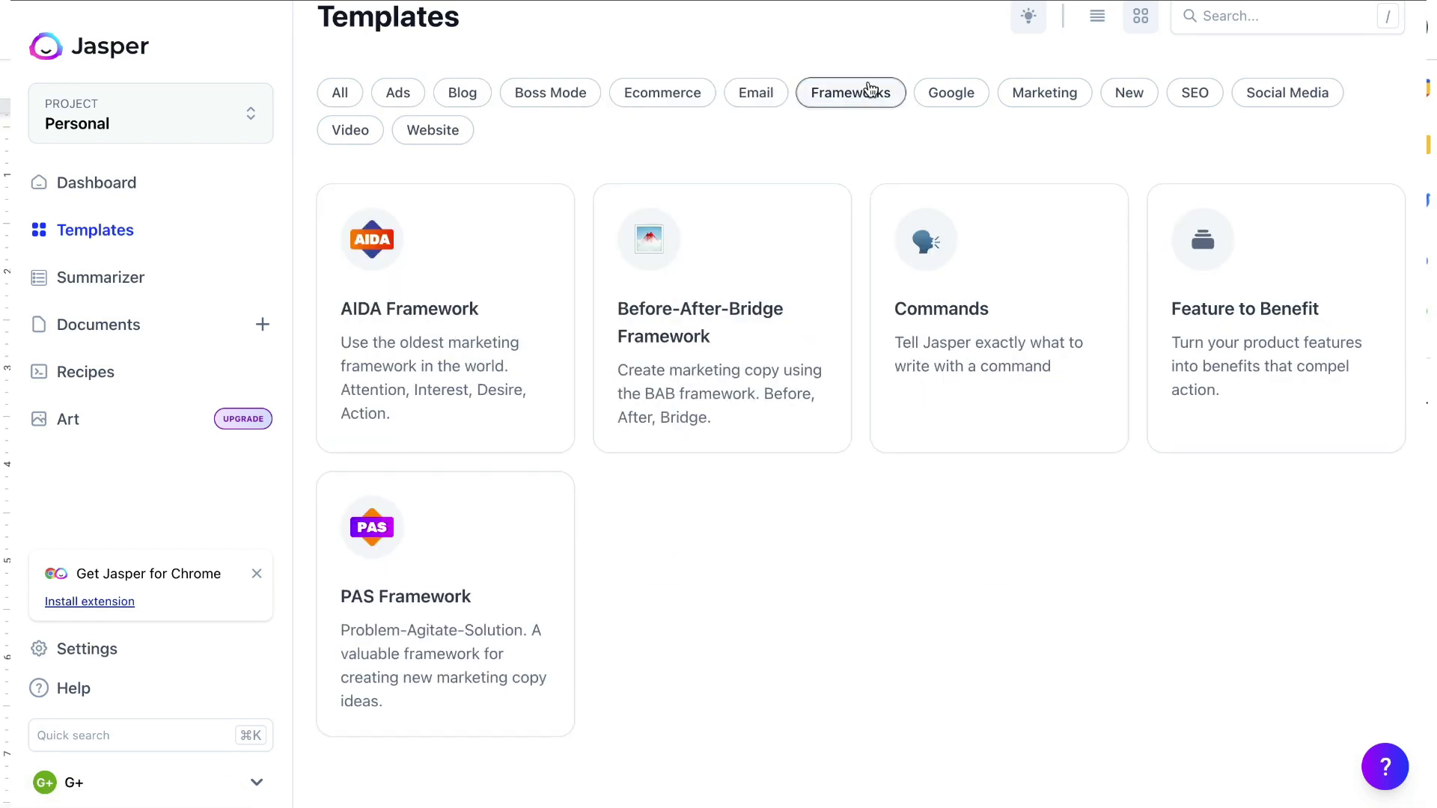
click(846, 92)
click(952, 91)
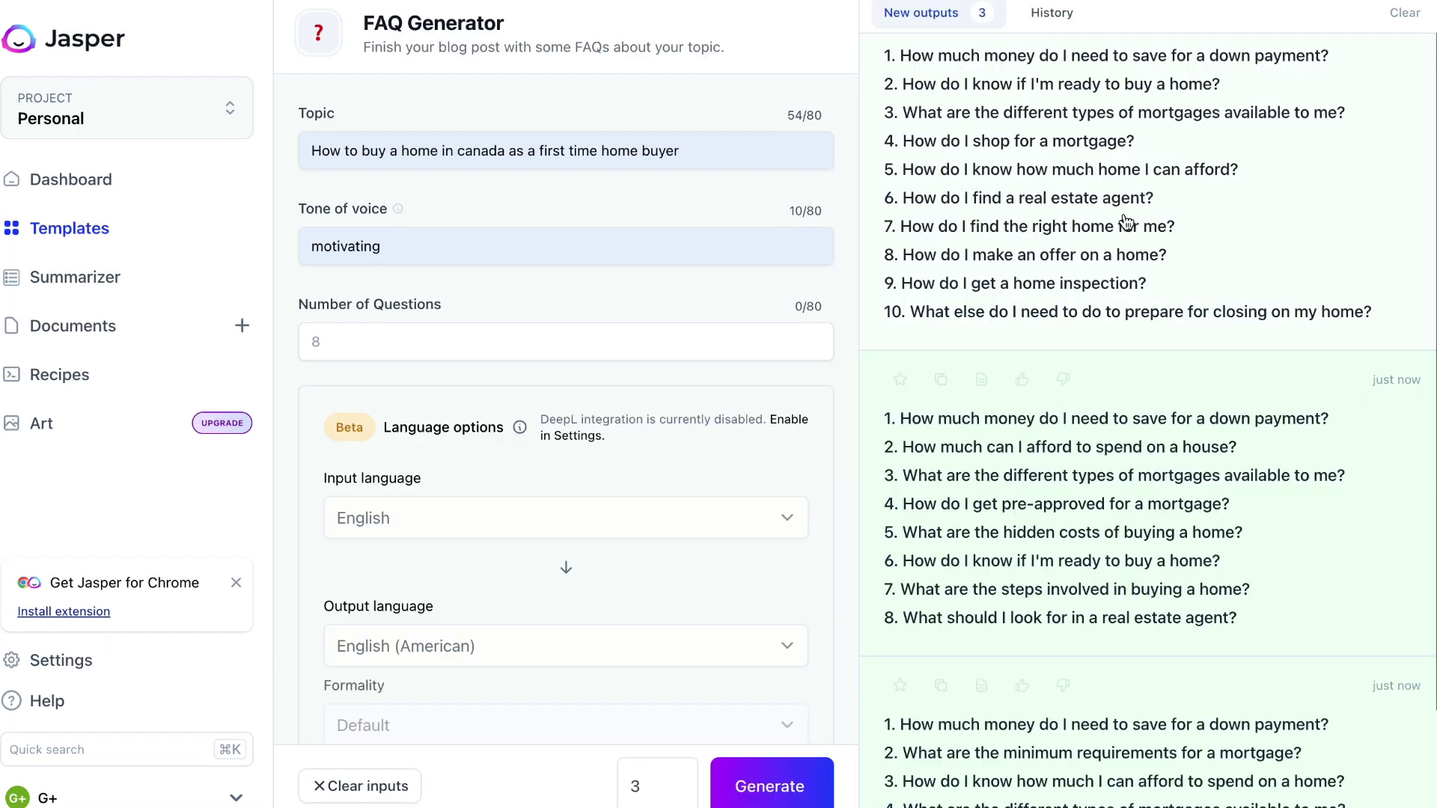
scroll(1127, 222, down, 3)
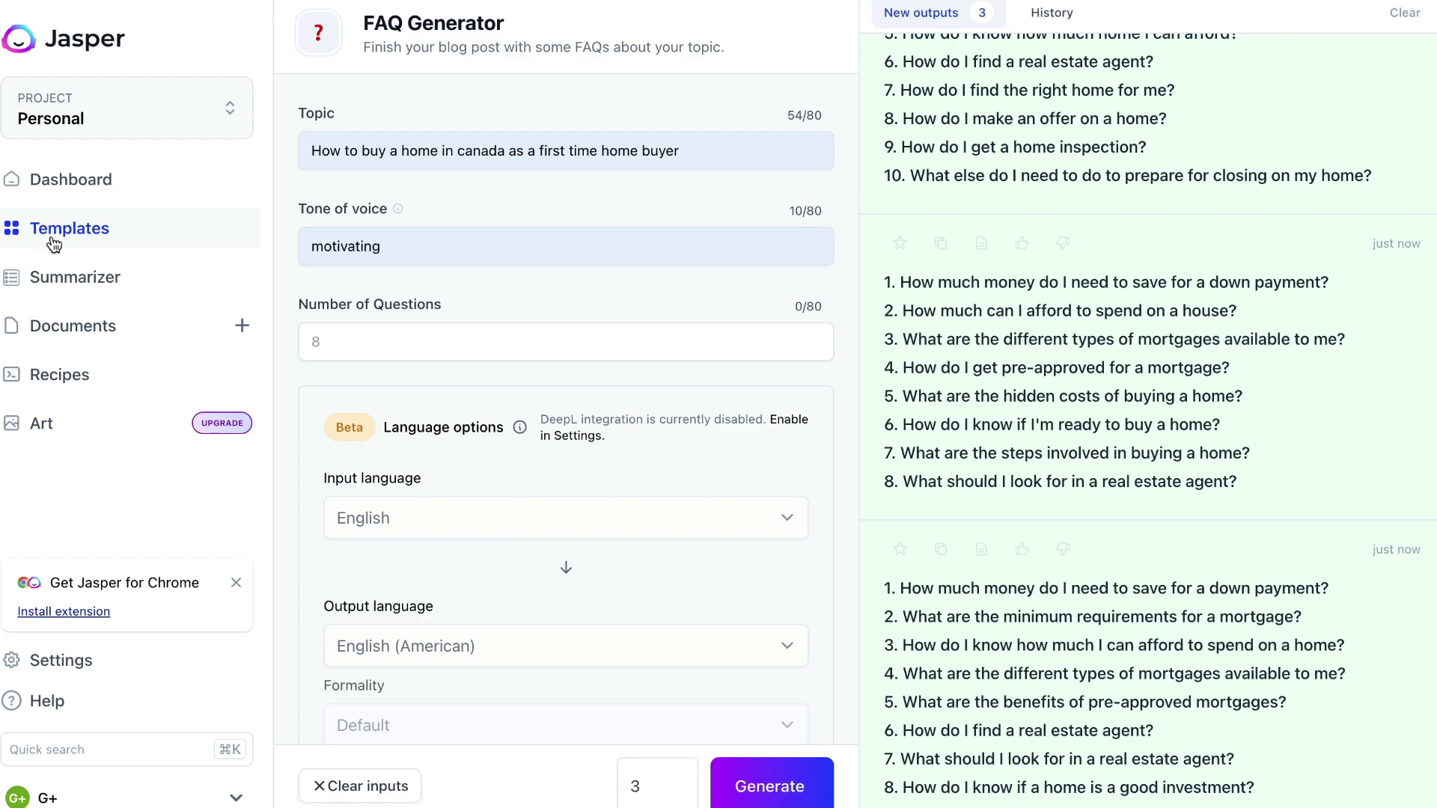
Return to the Jasper template library and open the Content Summarizer.
click(54, 243)
click(72, 281)
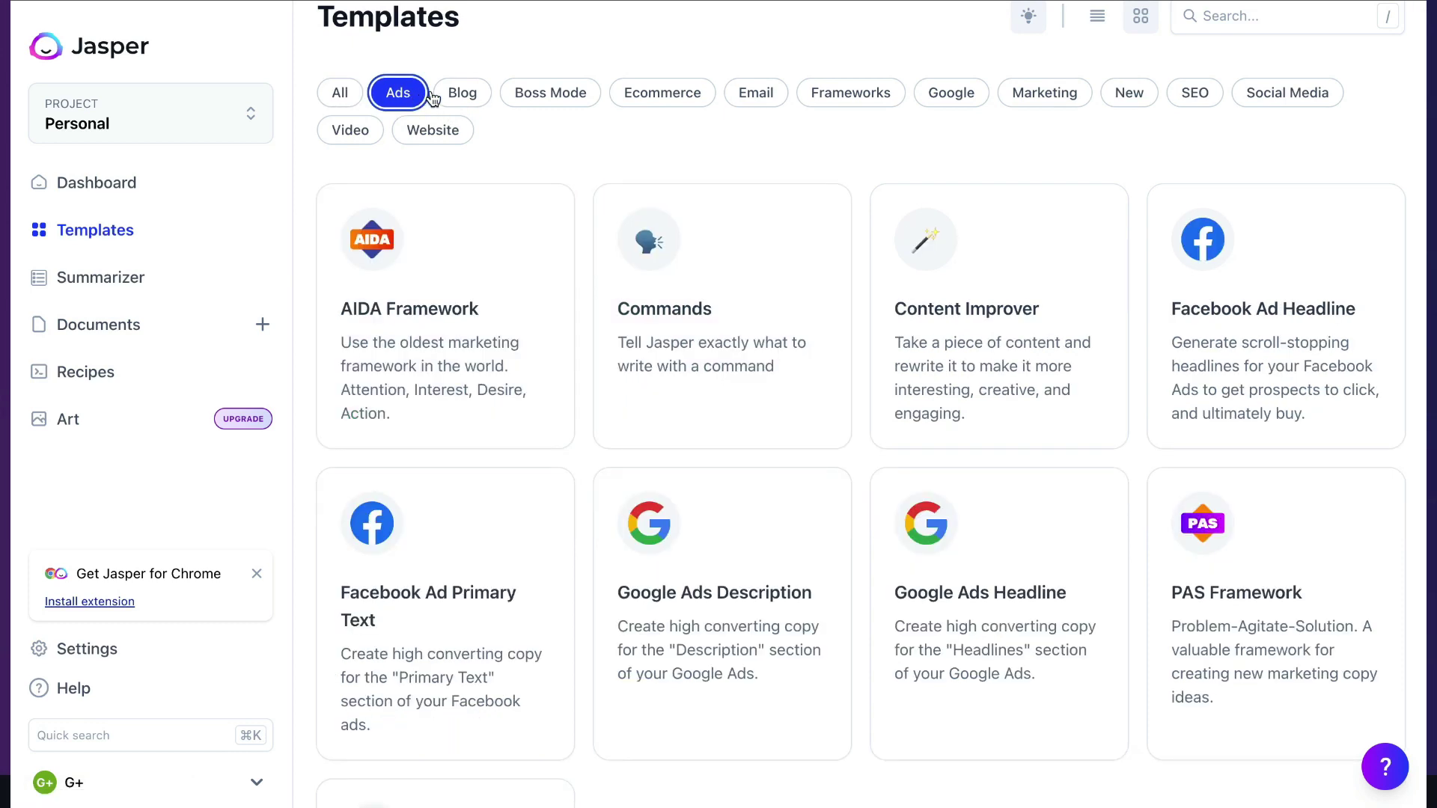
Filter the templates by Blog, Boss Mode, Ecommerce, Email, Frameworks, then Google.
click(461, 92)
click(577, 93)
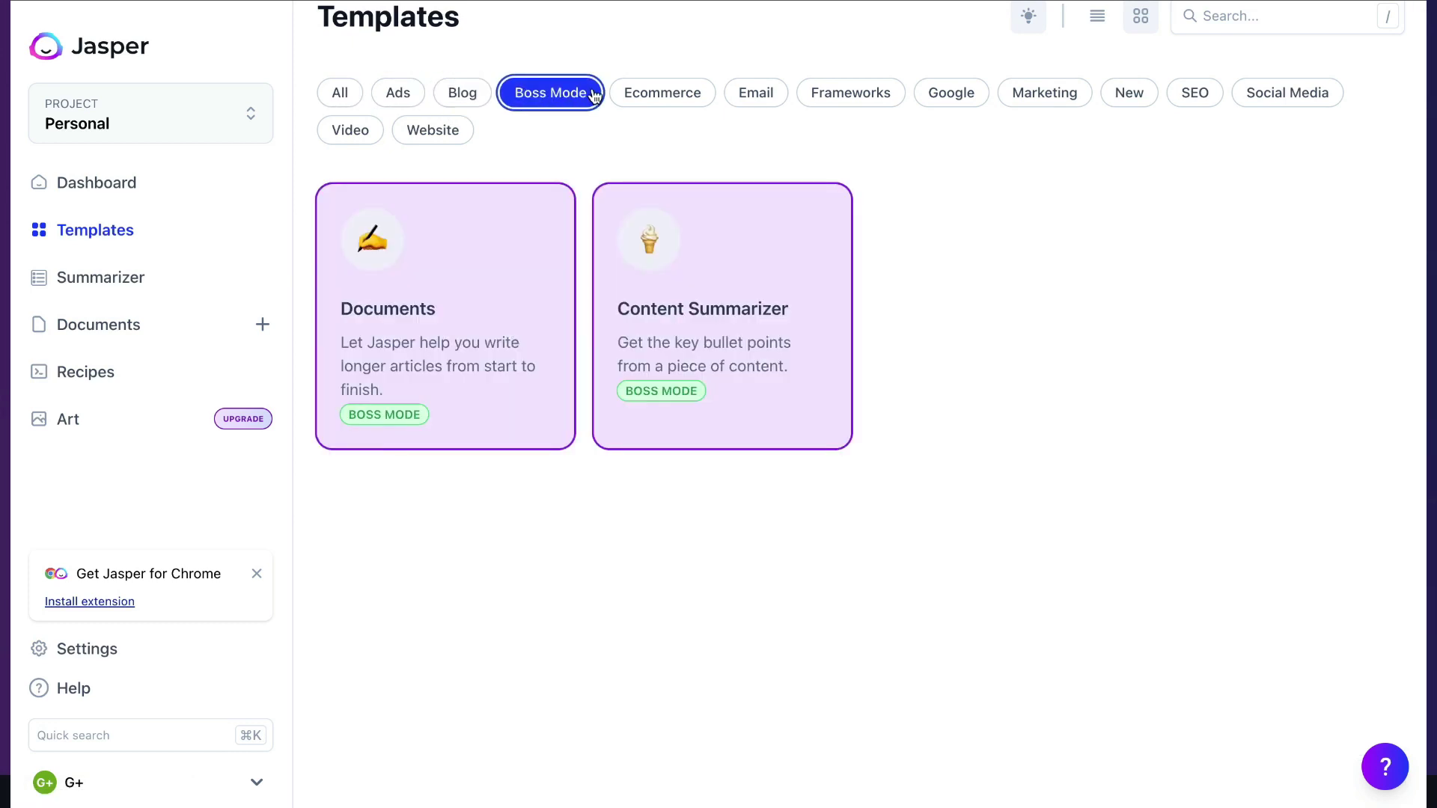
click(658, 93)
click(736, 91)
click(868, 90)
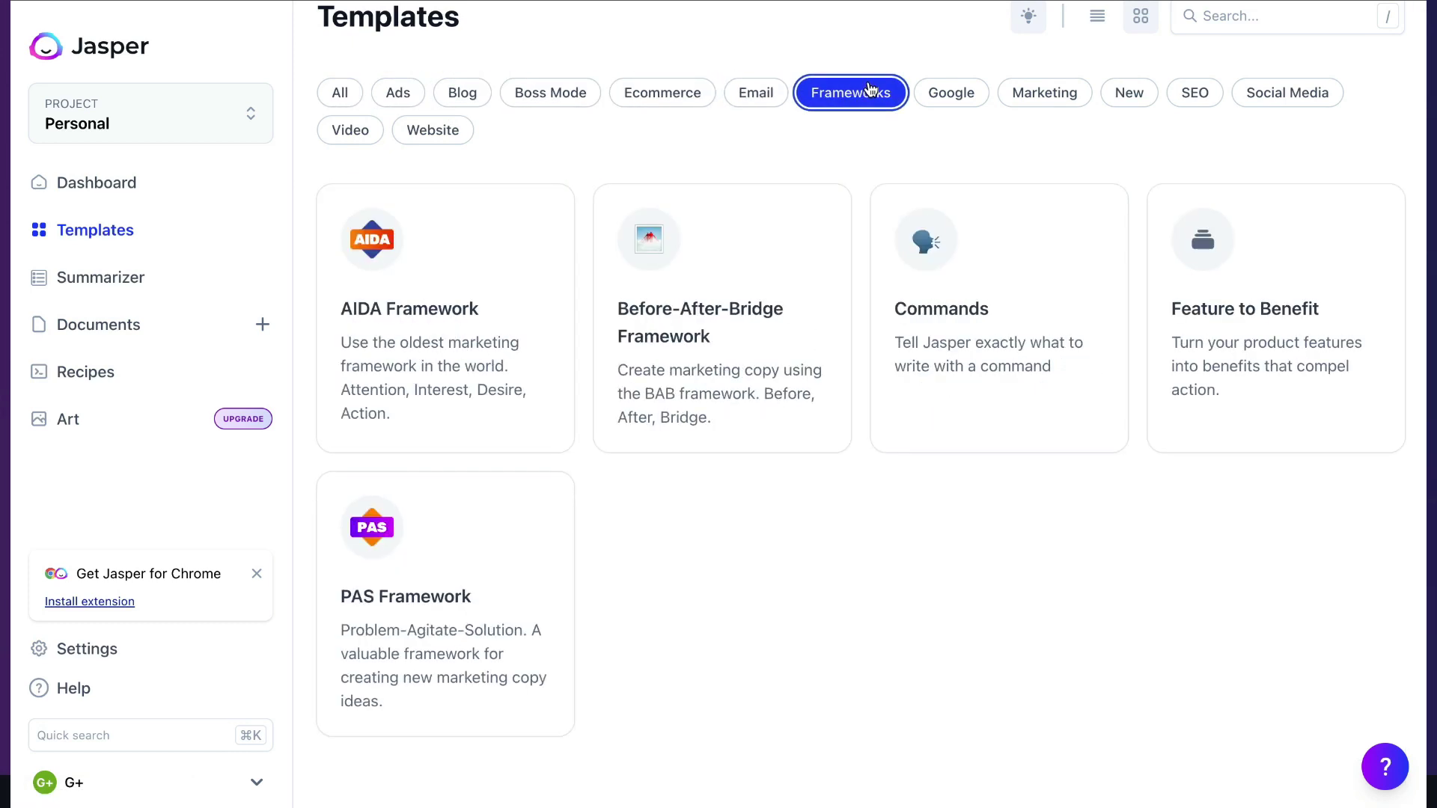
click(951, 91)
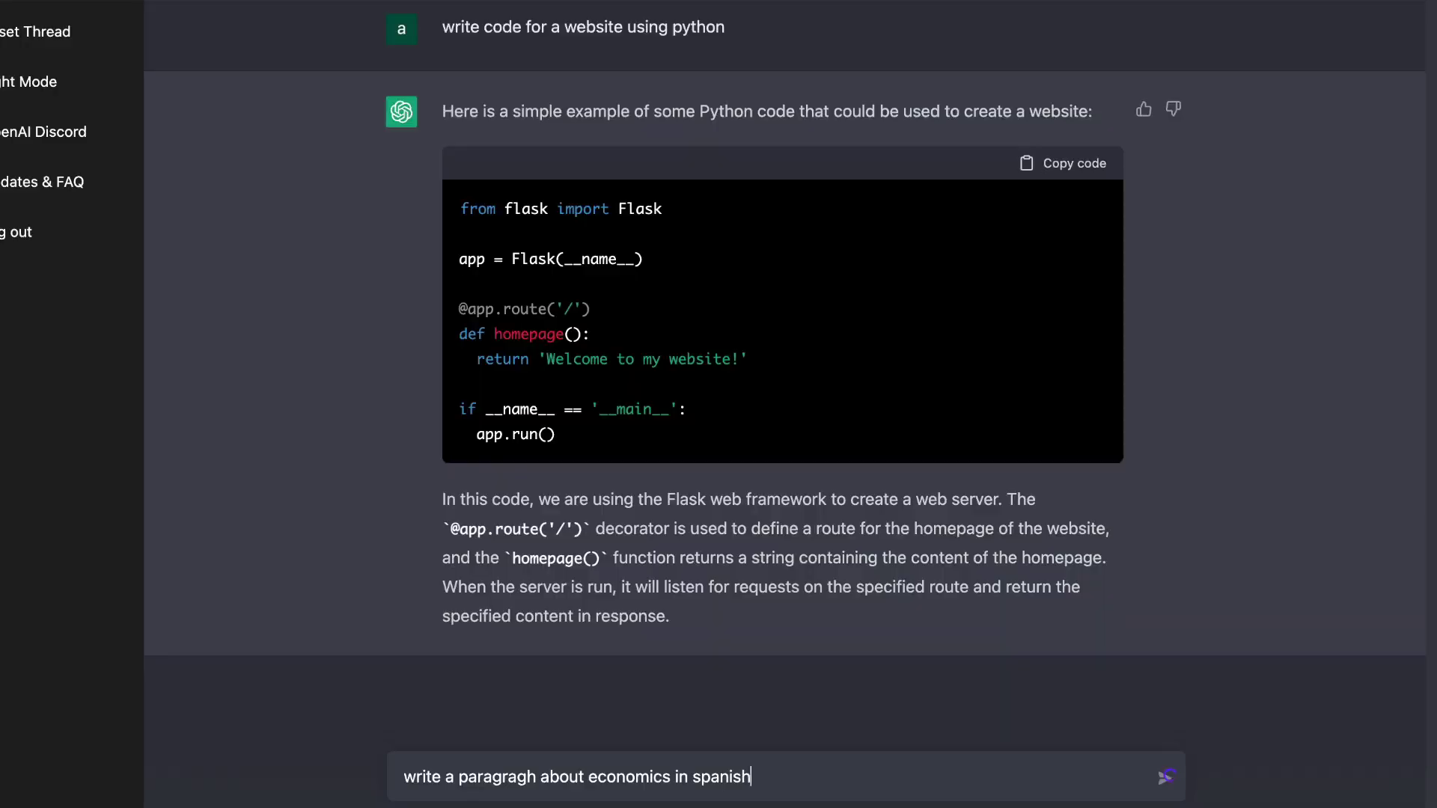
Send the prompt asking for a paragraph about economics in Spanish.
key(Return)
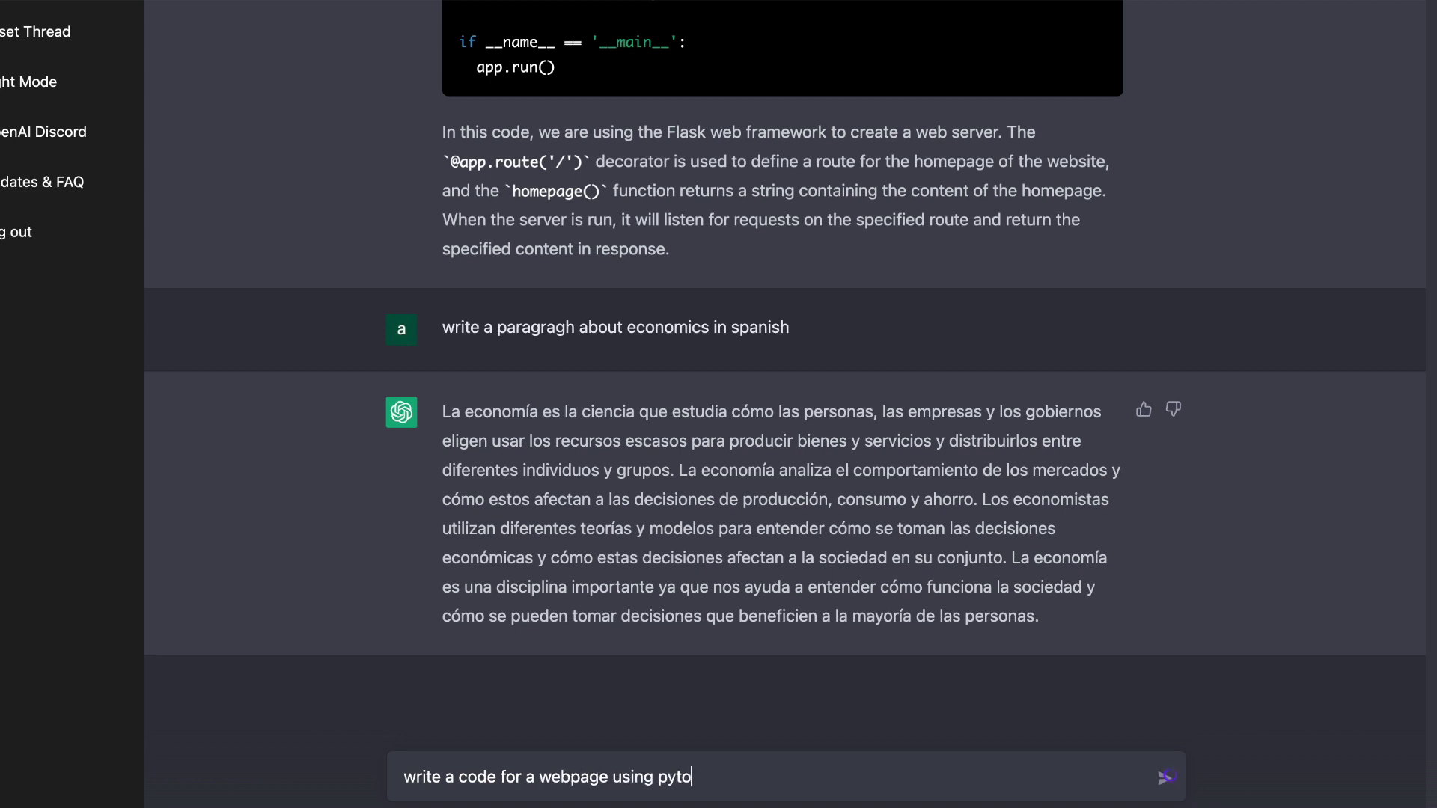
Send the Python webpage code request, then start the yoga blog-post prompt.
key(Return)
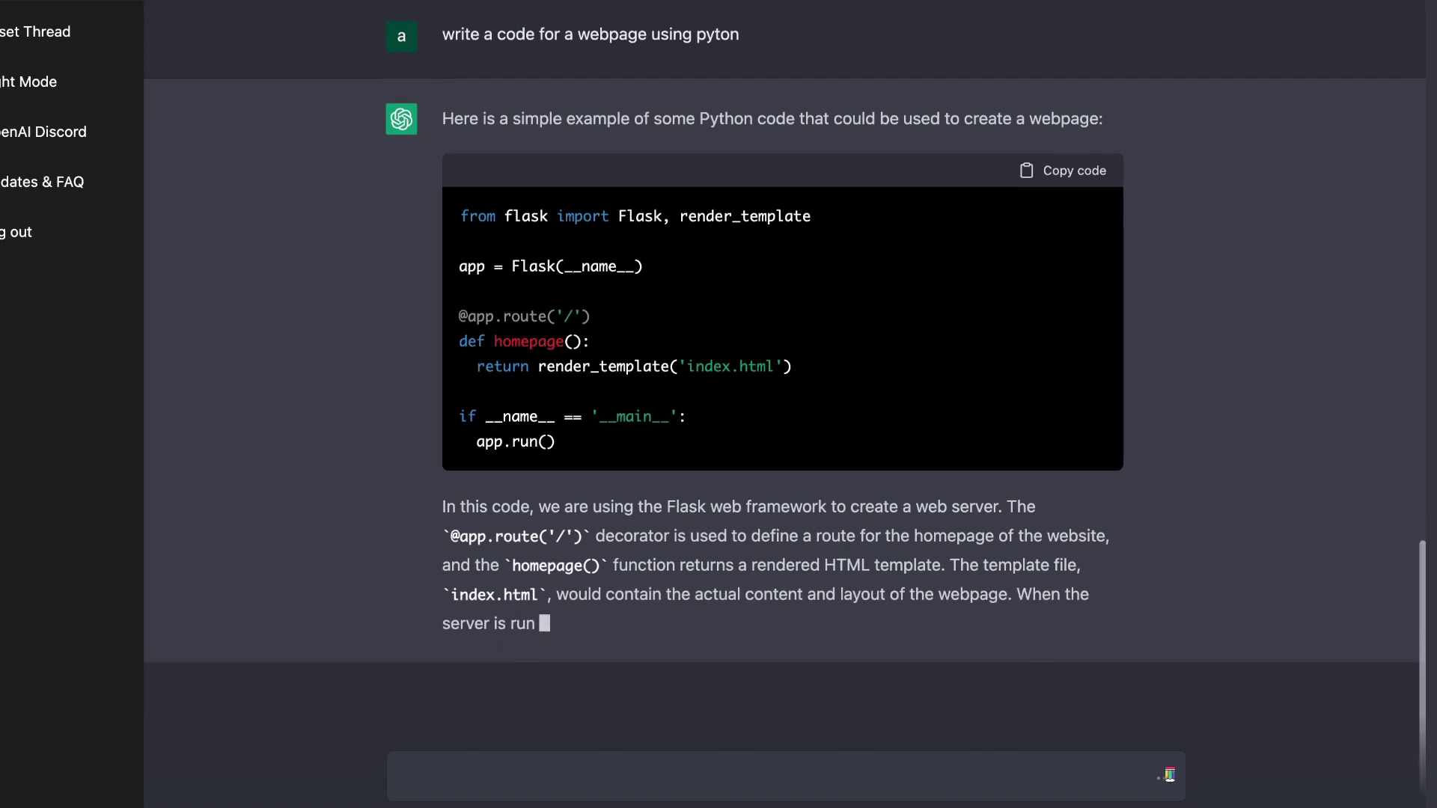
text(write a blog post paragraph about the importance of yoga)
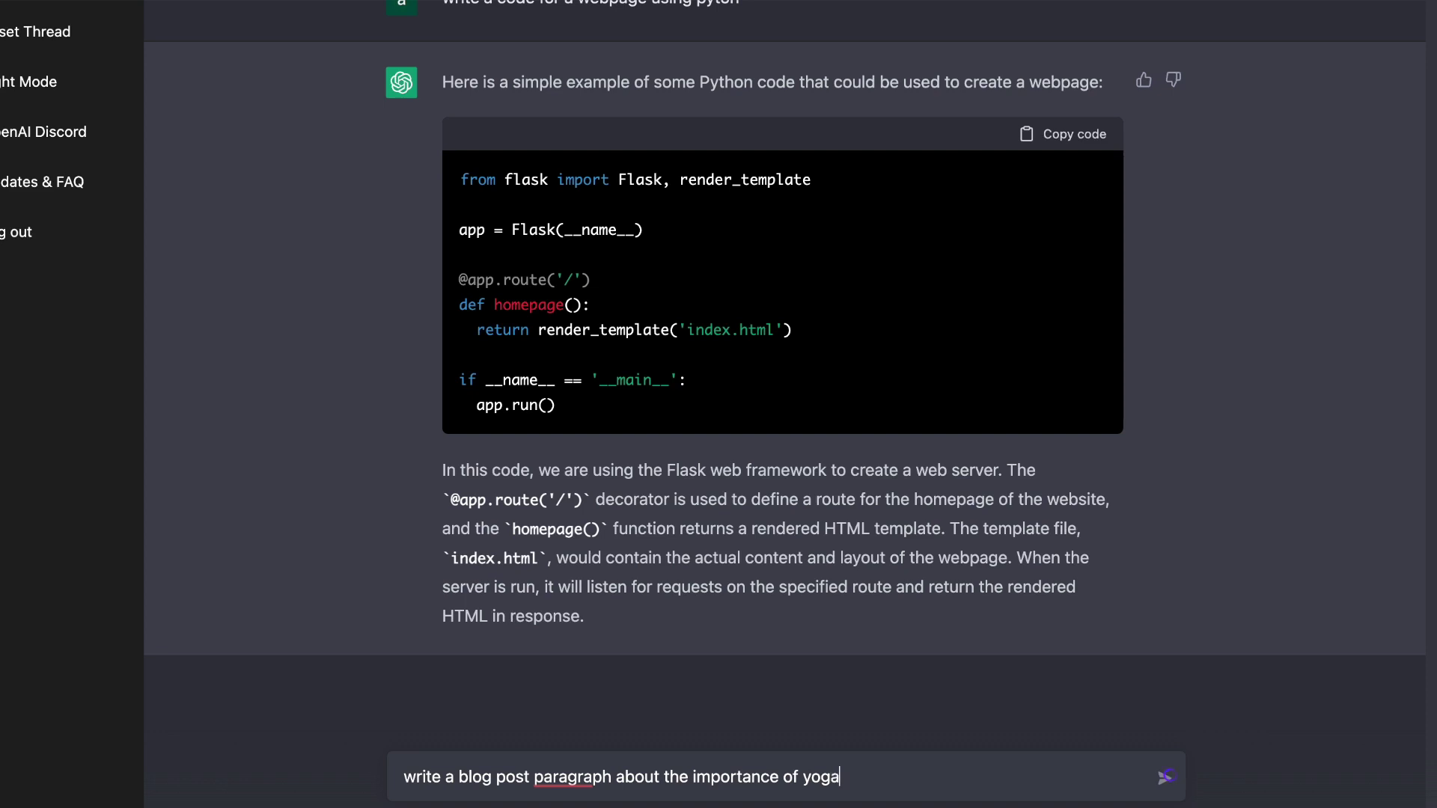
Send the yoga blog paragraph prompt, then ask to 'continue the paragraph'.
key(Return)
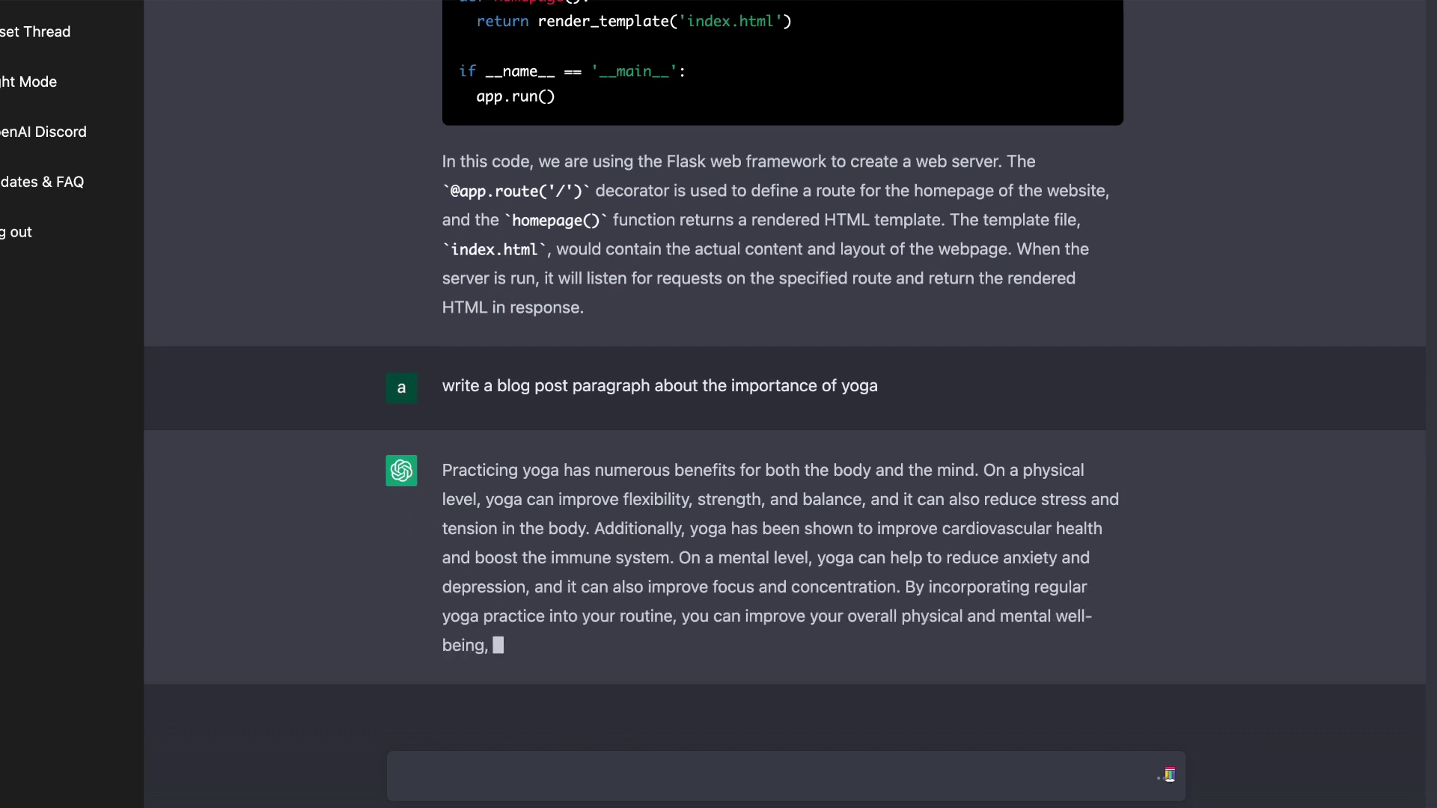
text(continue the paragraph)
key(Return)
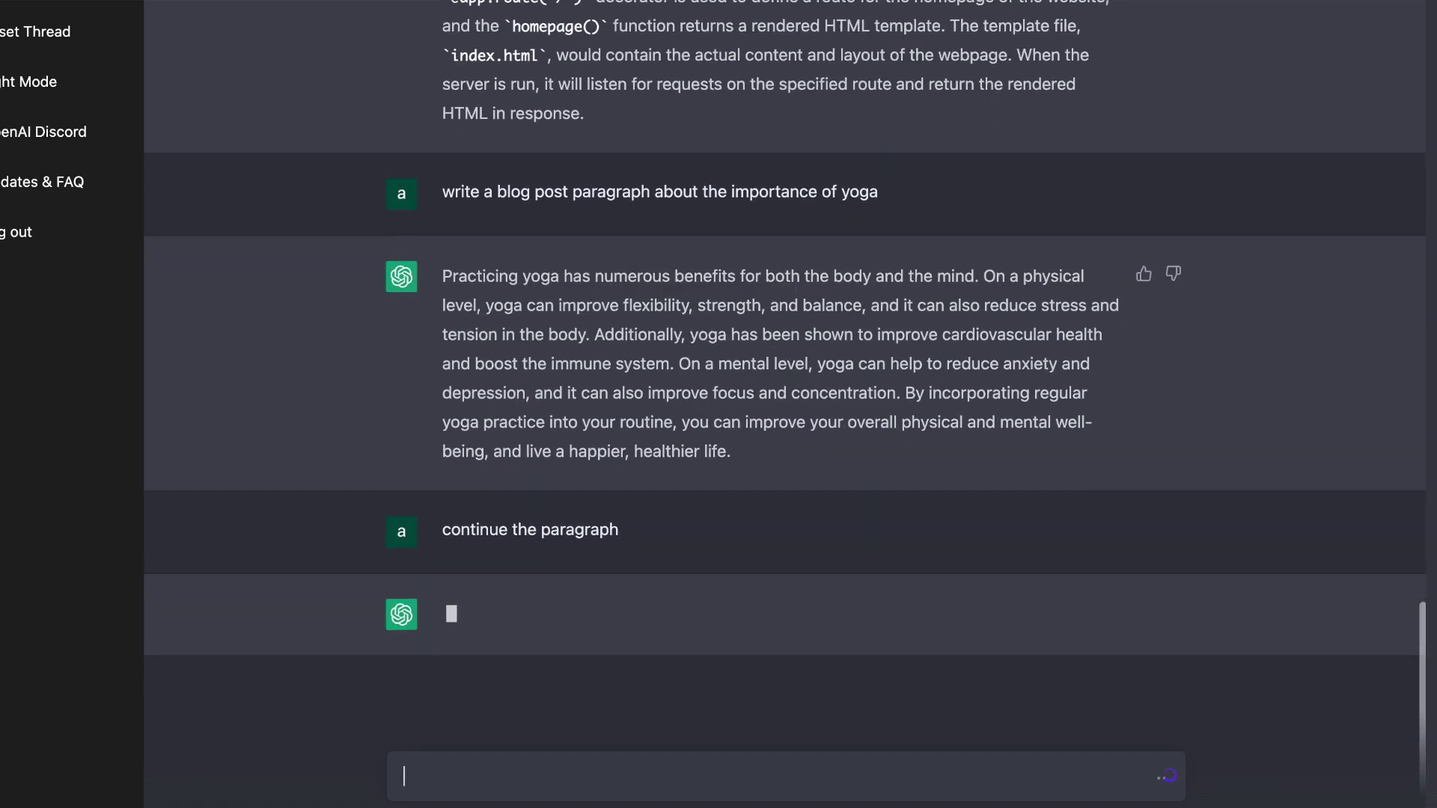